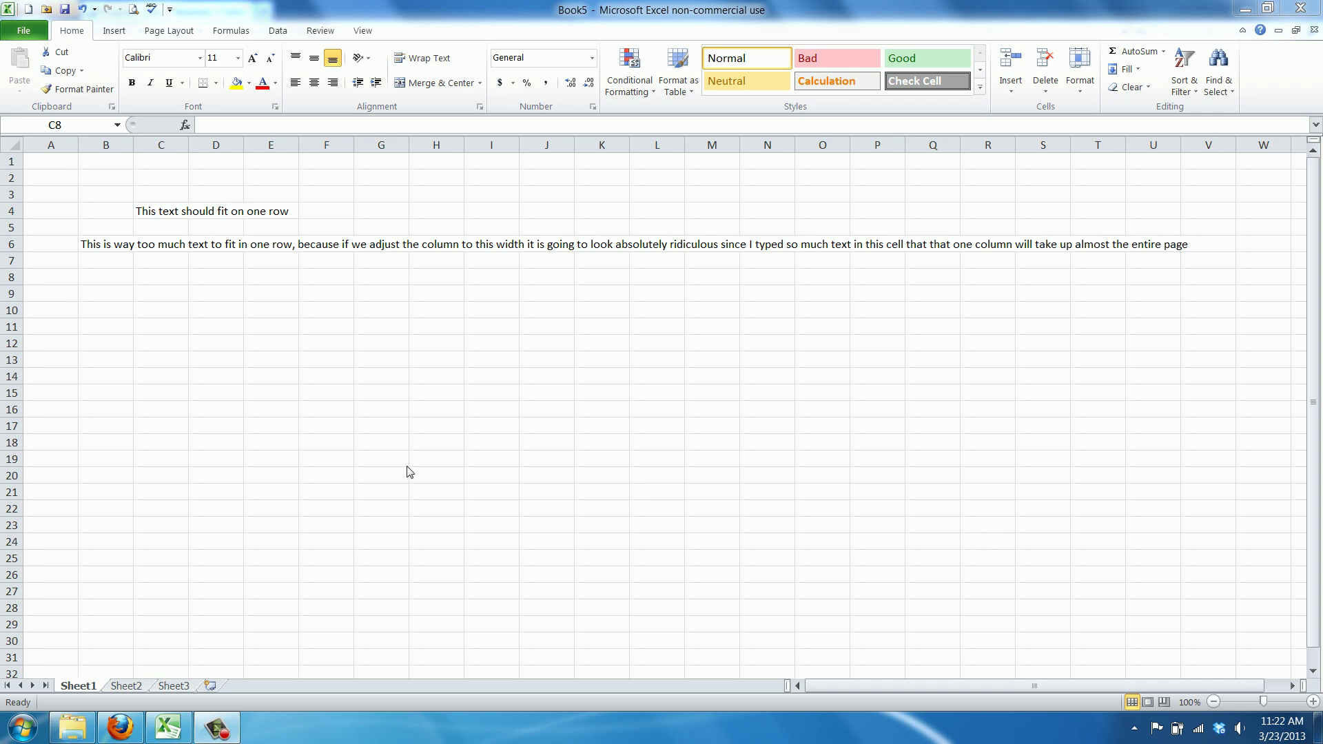
Inspect the long sentence in B6 and the short sentence in C4.
left_click(110, 242)
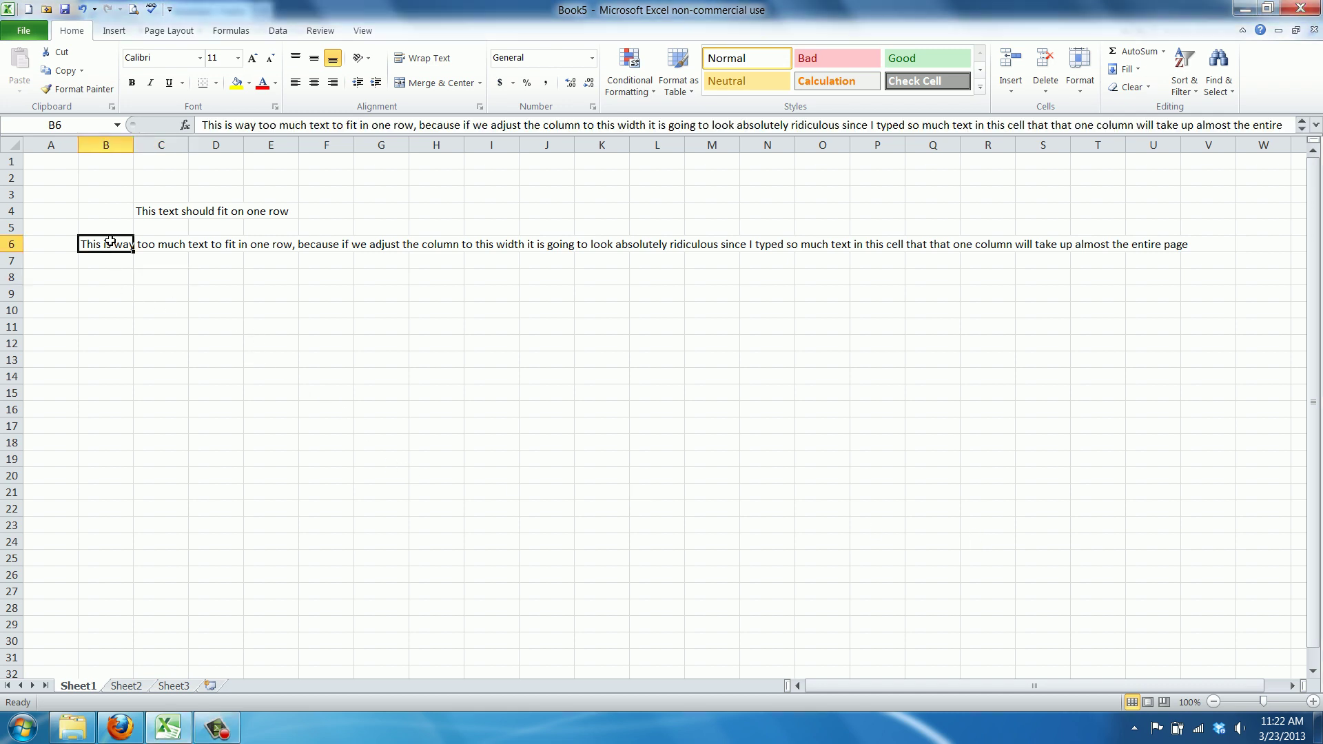
left_click(176, 207)
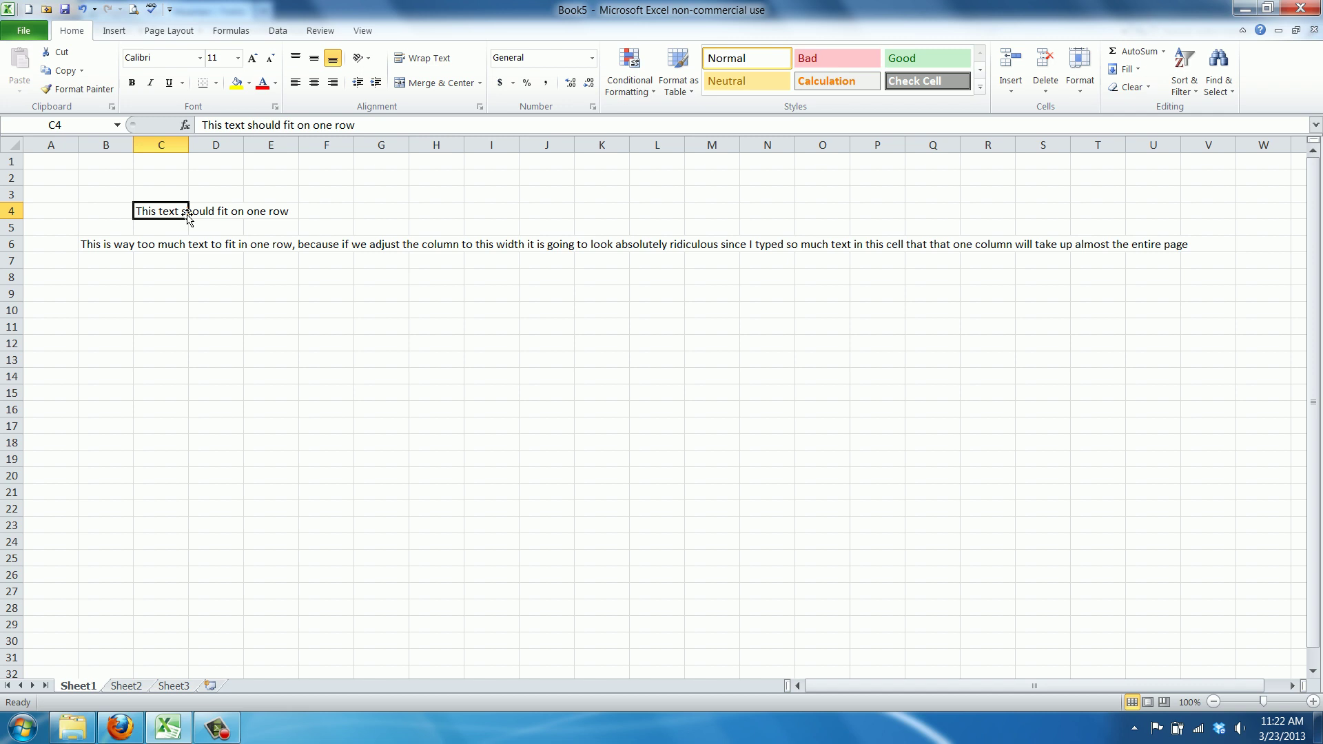
left_click_drag(180, 212, 178, 212)
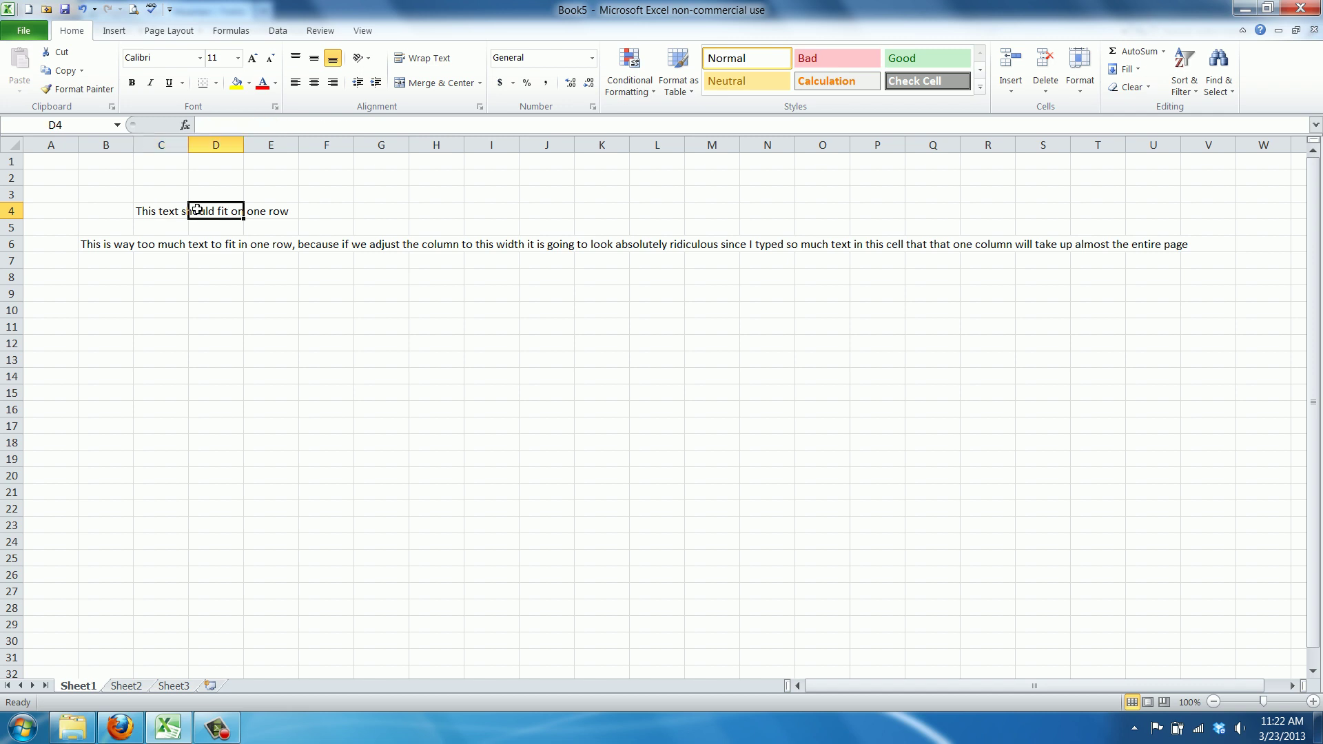
left_click(164, 226)
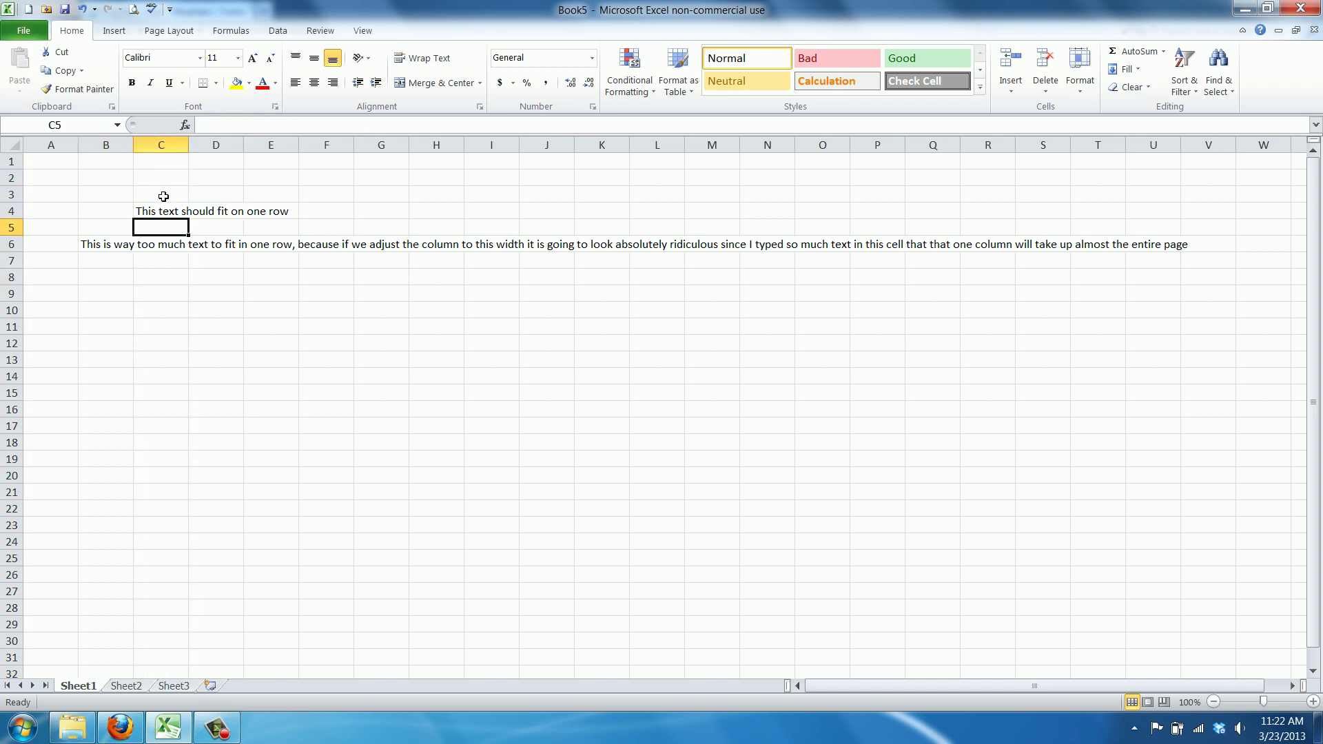
left_click(163, 207)
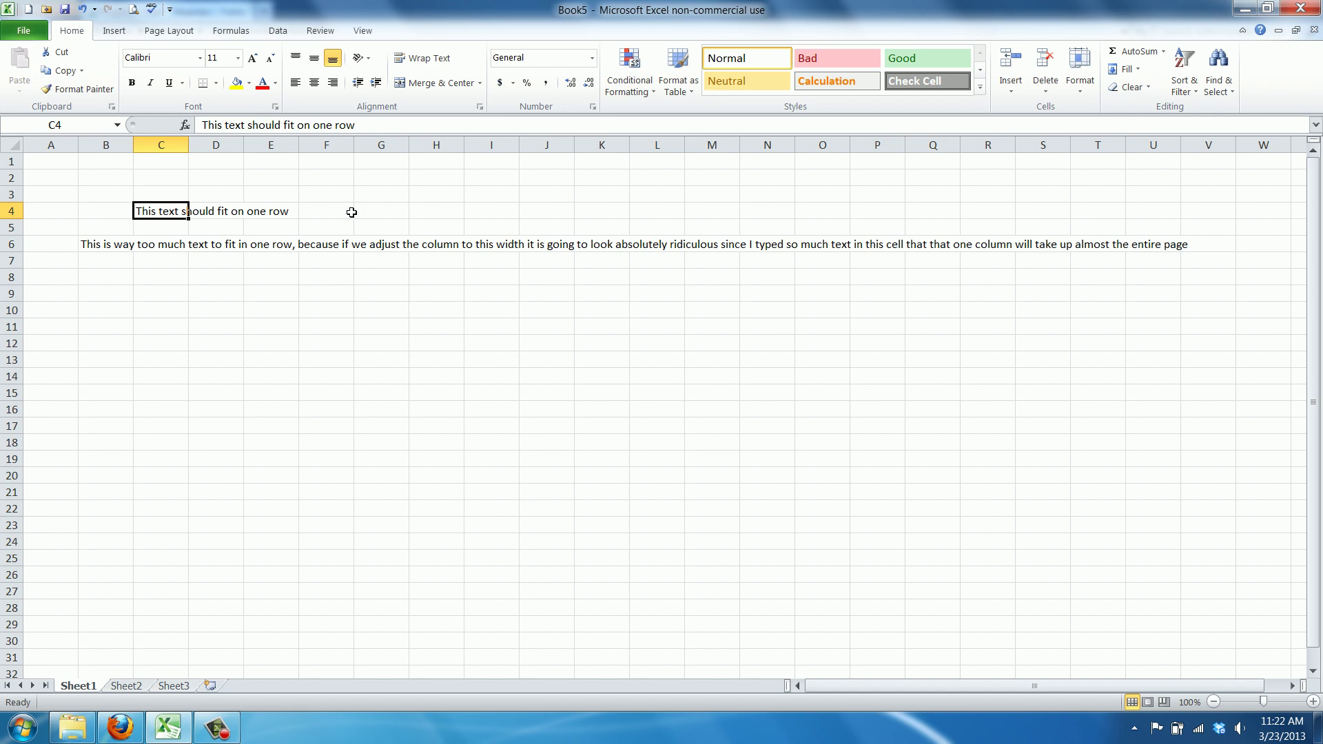
Enter 123 in D4 and compare it with the now cut-off sentence in C4.
left_click(209, 208)
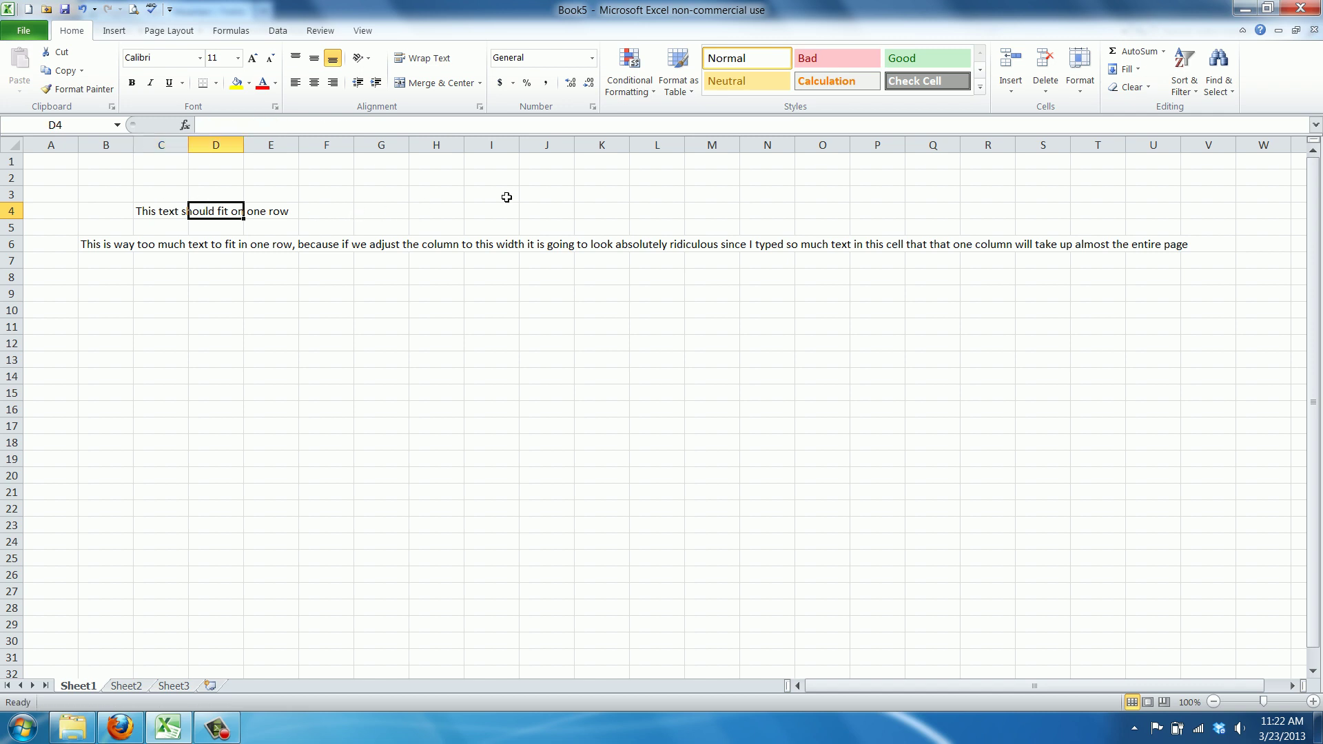
type("123")
key("Return")
key("Up")
key("Left")
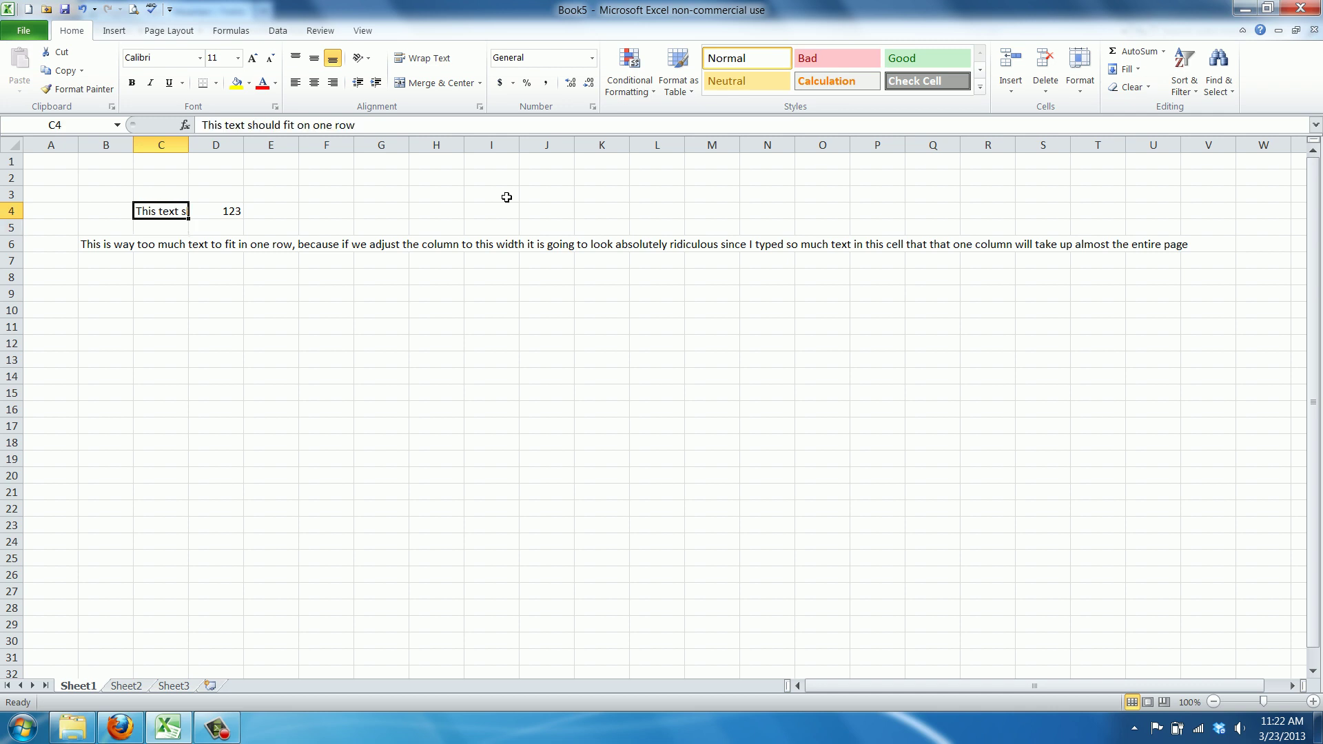
key("Right")
key("Left")
AutoFit column C's width so the C4 sentence shows in full beside 123.
left_click(181, 145)
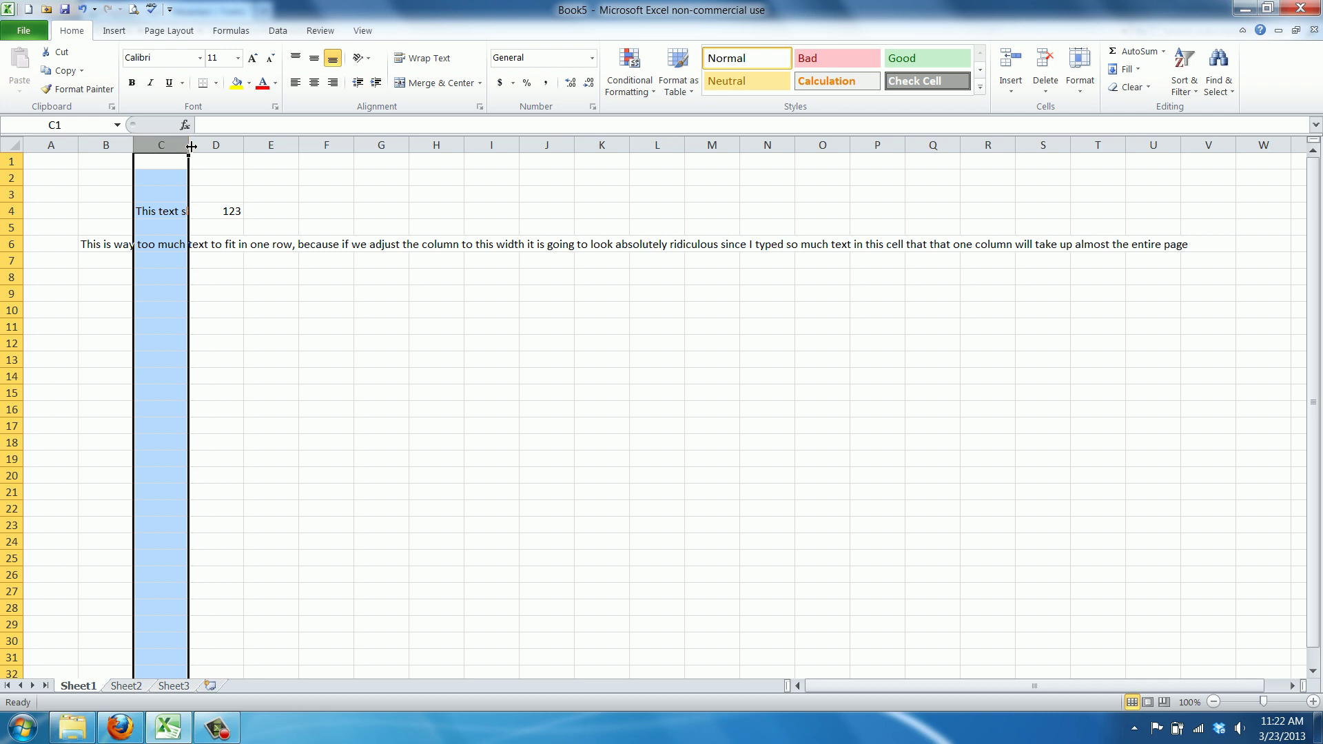
left_click_drag(191, 146, 185, 153)
double_click(182, 148)
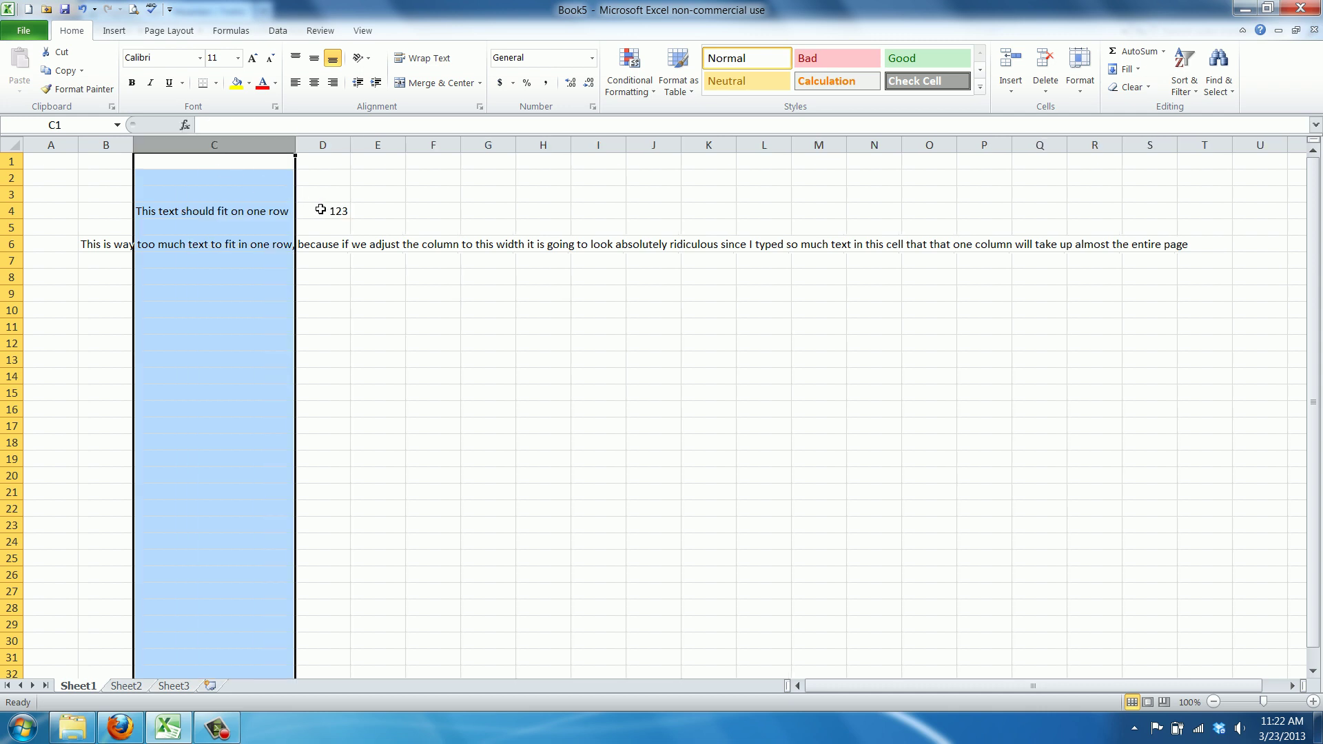
left_click(285, 211)
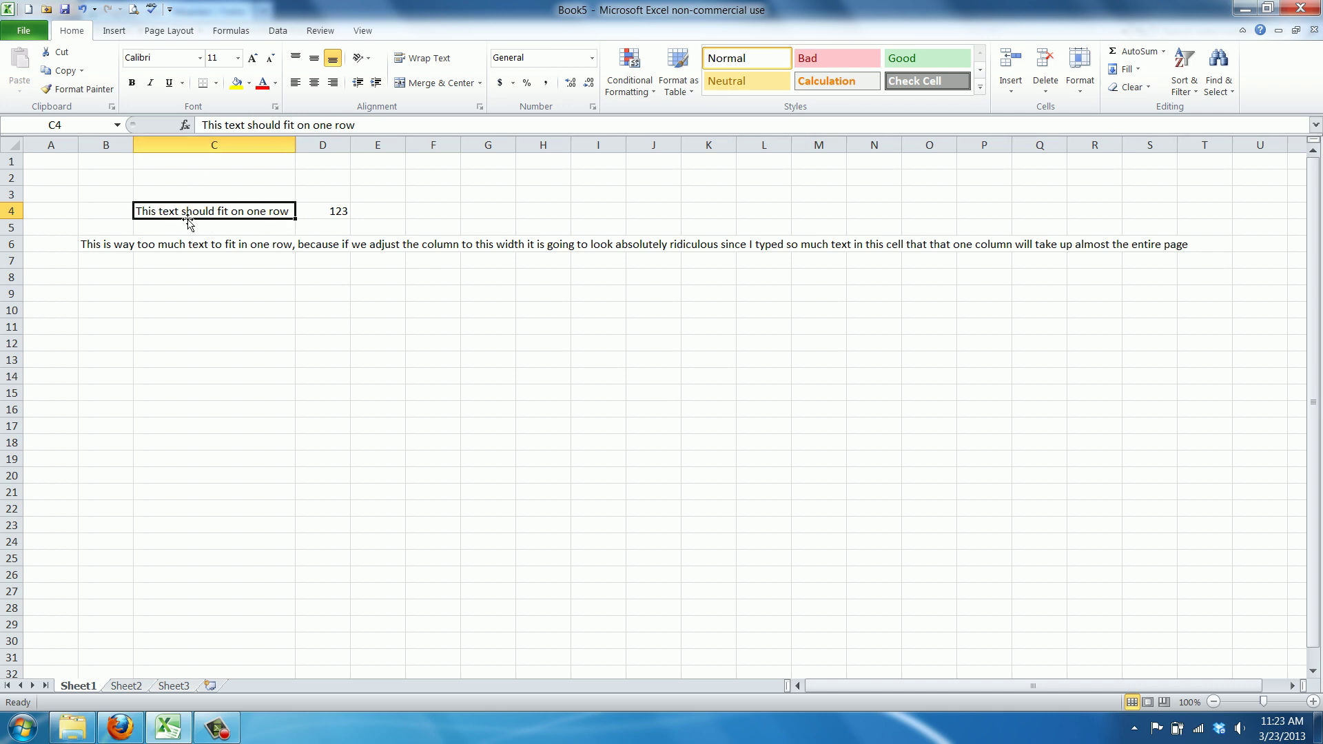
left_click(117, 244)
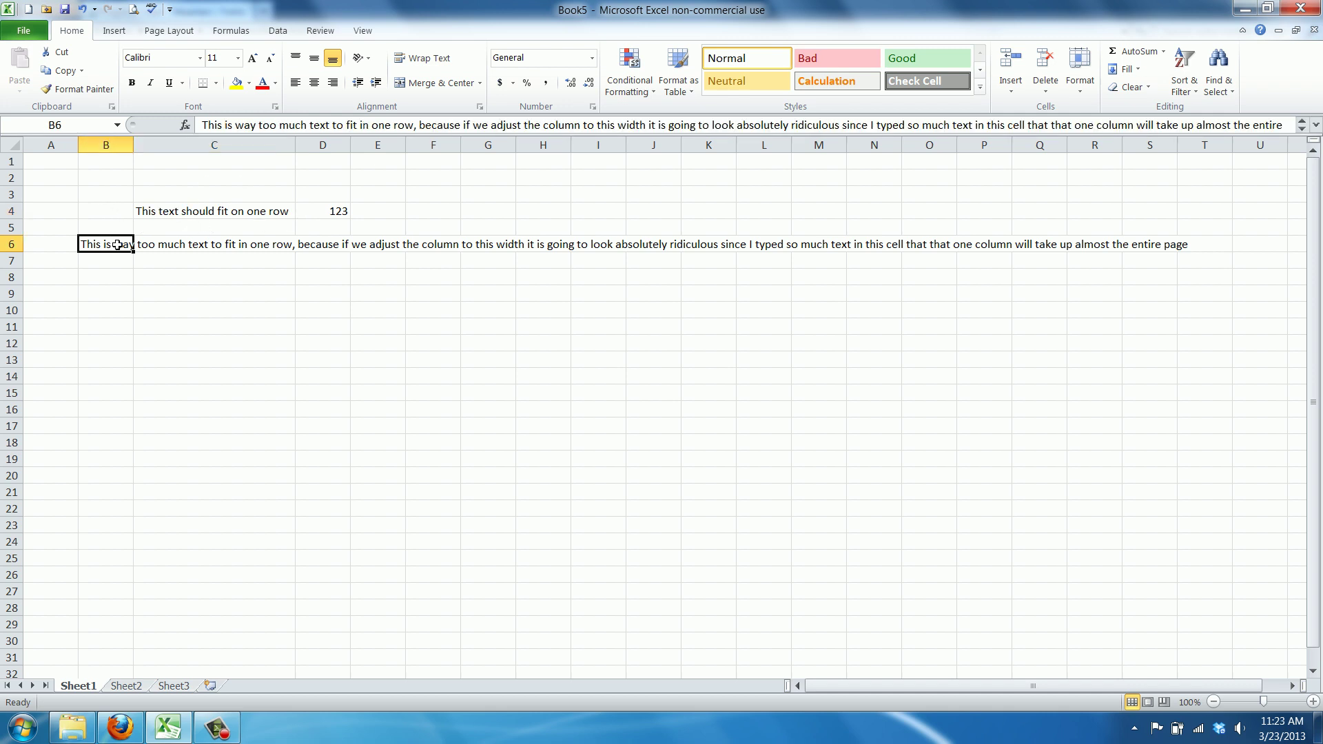
double_click(133, 149)
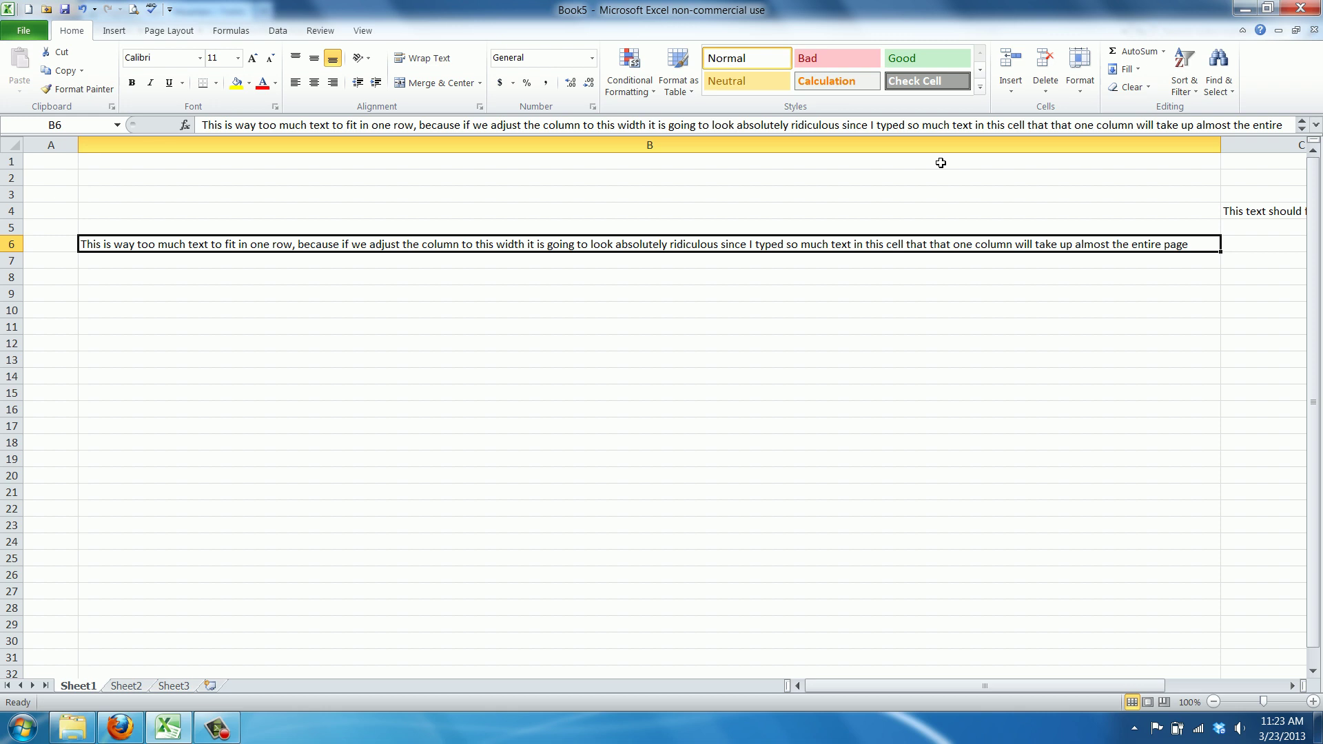
left_click(82, 9)
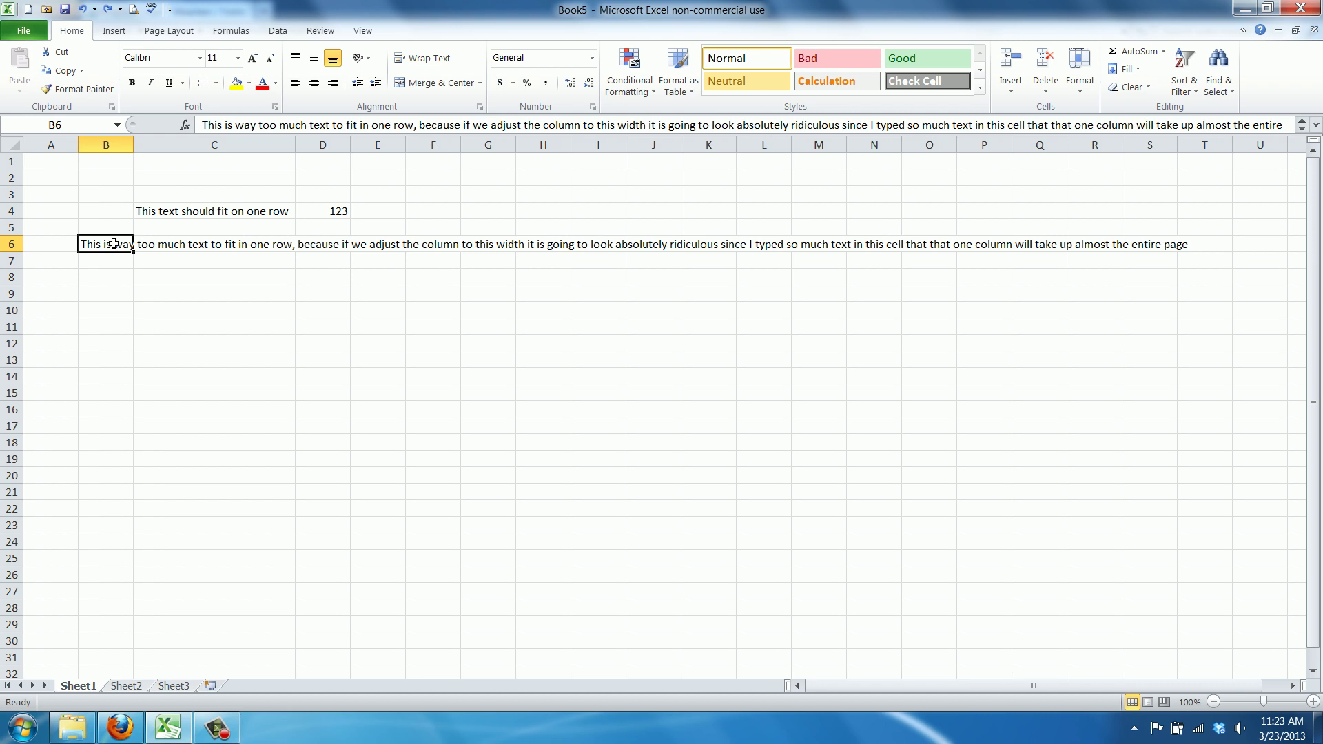
Apply Wrap Text to B6 so its long sentence wraps inside column B.
left_click(425, 64)
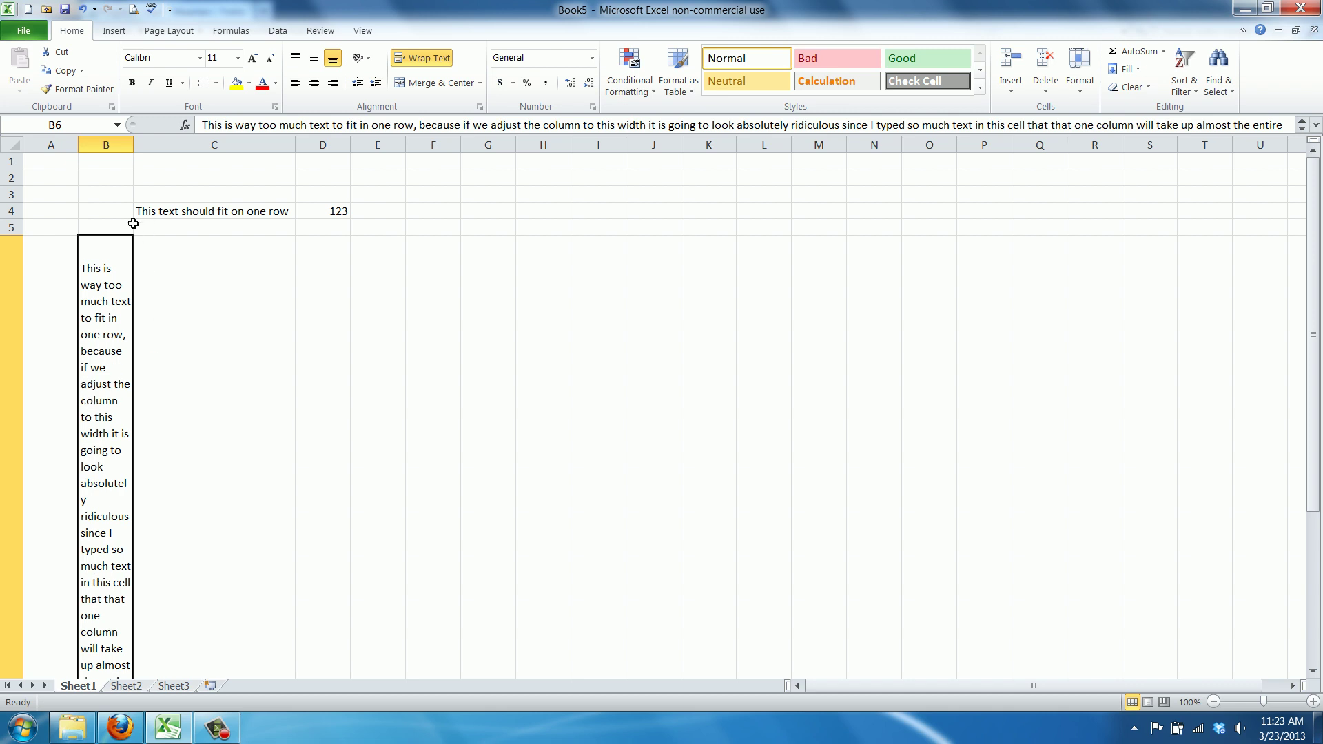
mouse_move(1316, 349)
left_mouse_down()
mouse_move(1307, 442)
mouse_move(1307, 372)
left_mouse_up()
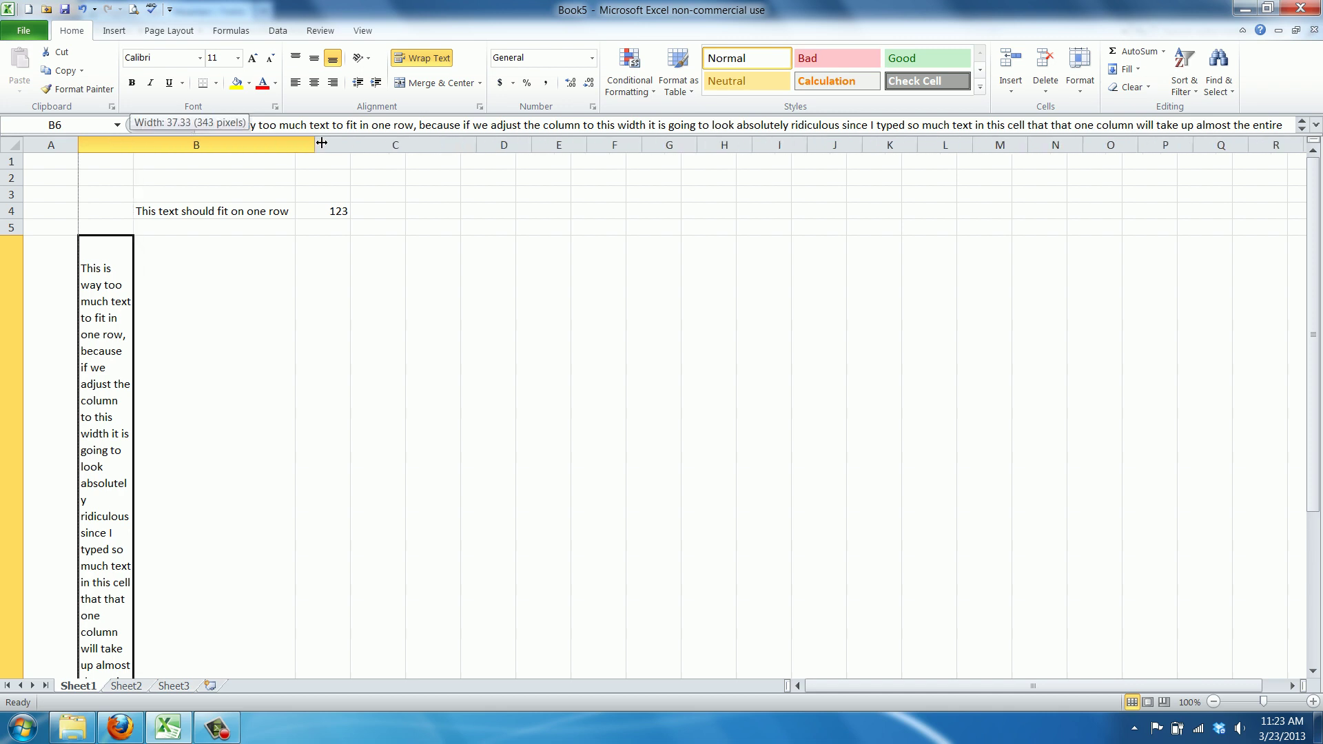
Widen column B to about 370 pixels and AutoFit row 6 to the five-line text.
left_click_drag(129, 141, 334, 140)
left_click_drag(1315, 329, 1313, 482)
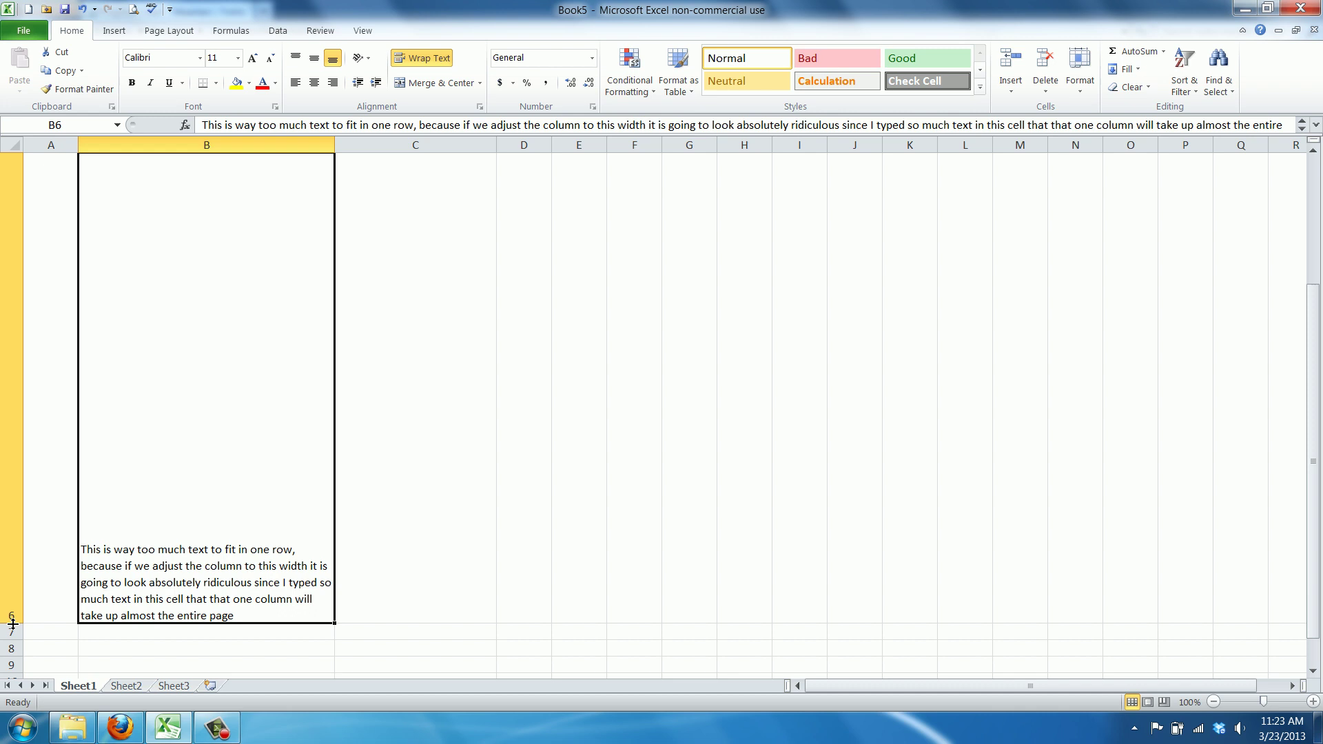
double_click(12, 624)
left_click_drag(1313, 399, 1304, 333)
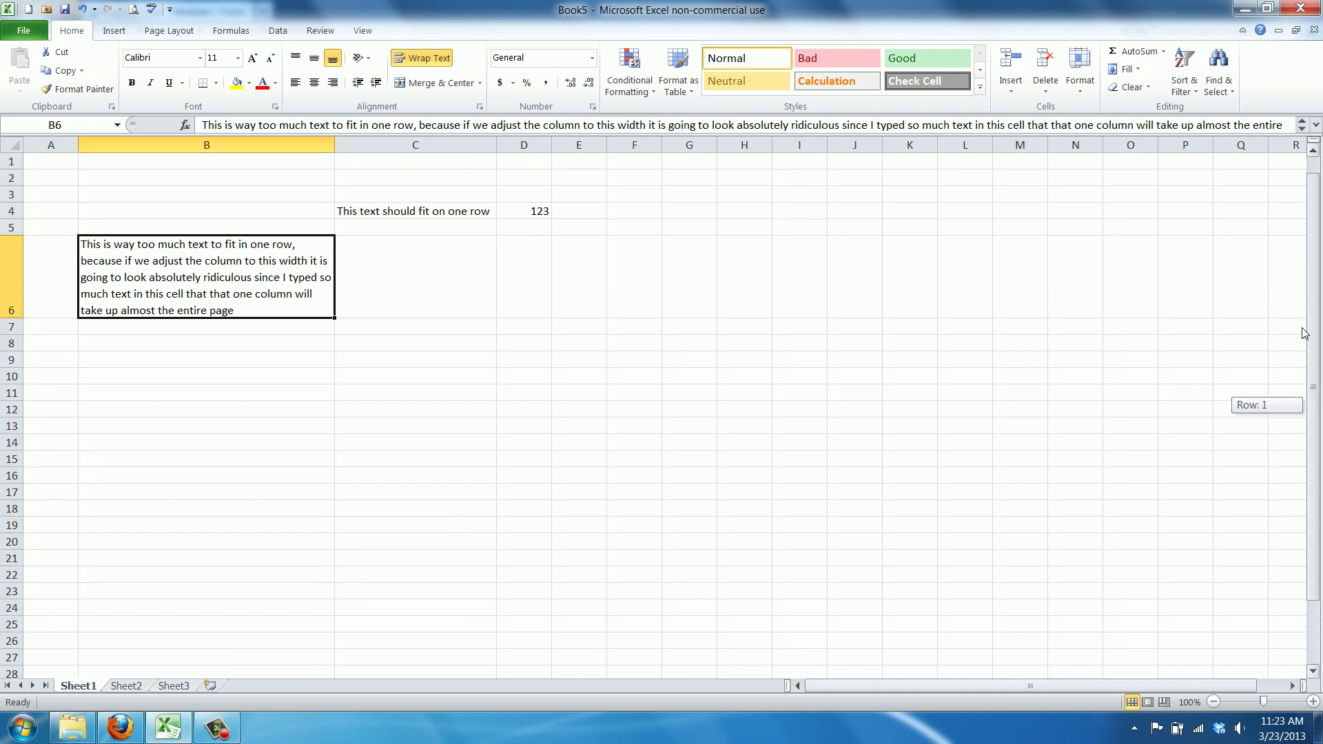
left_click(248, 324)
left_click(215, 300)
left_click(197, 342)
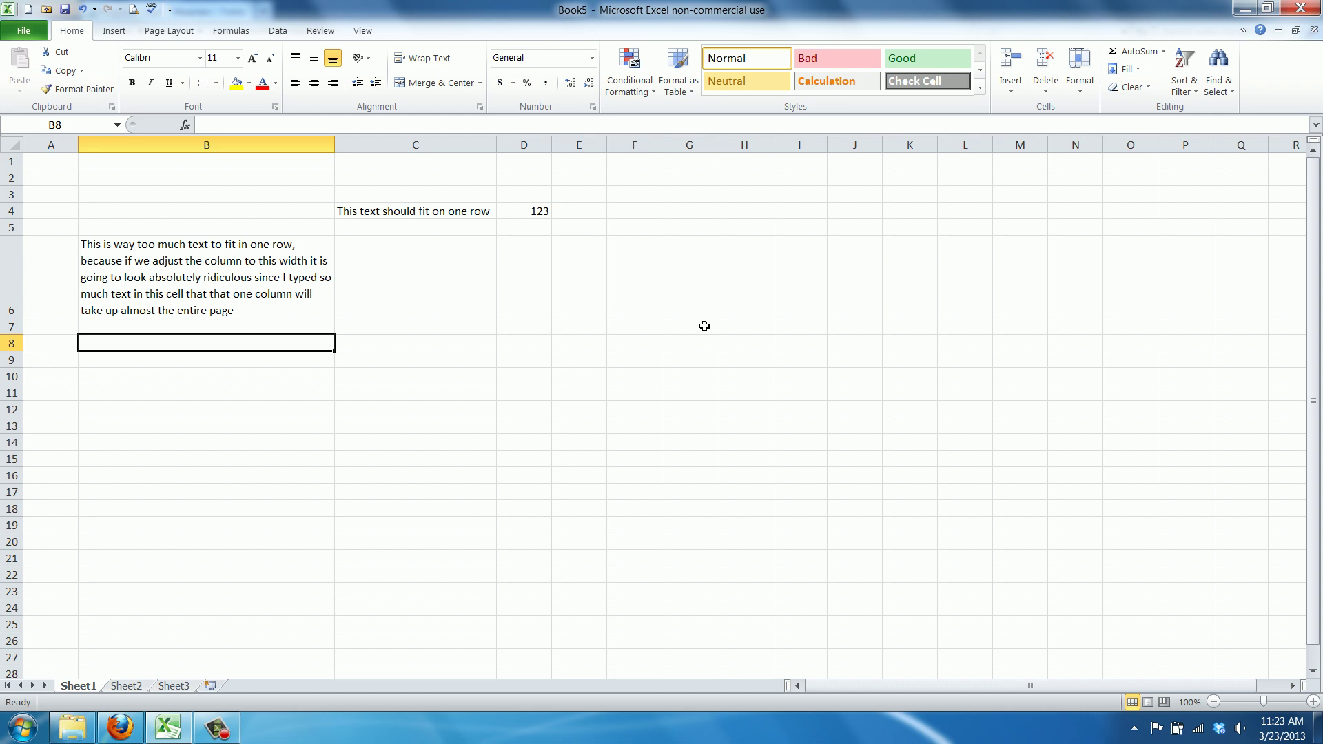
right_click(141, 214)
left_click(107, 264)
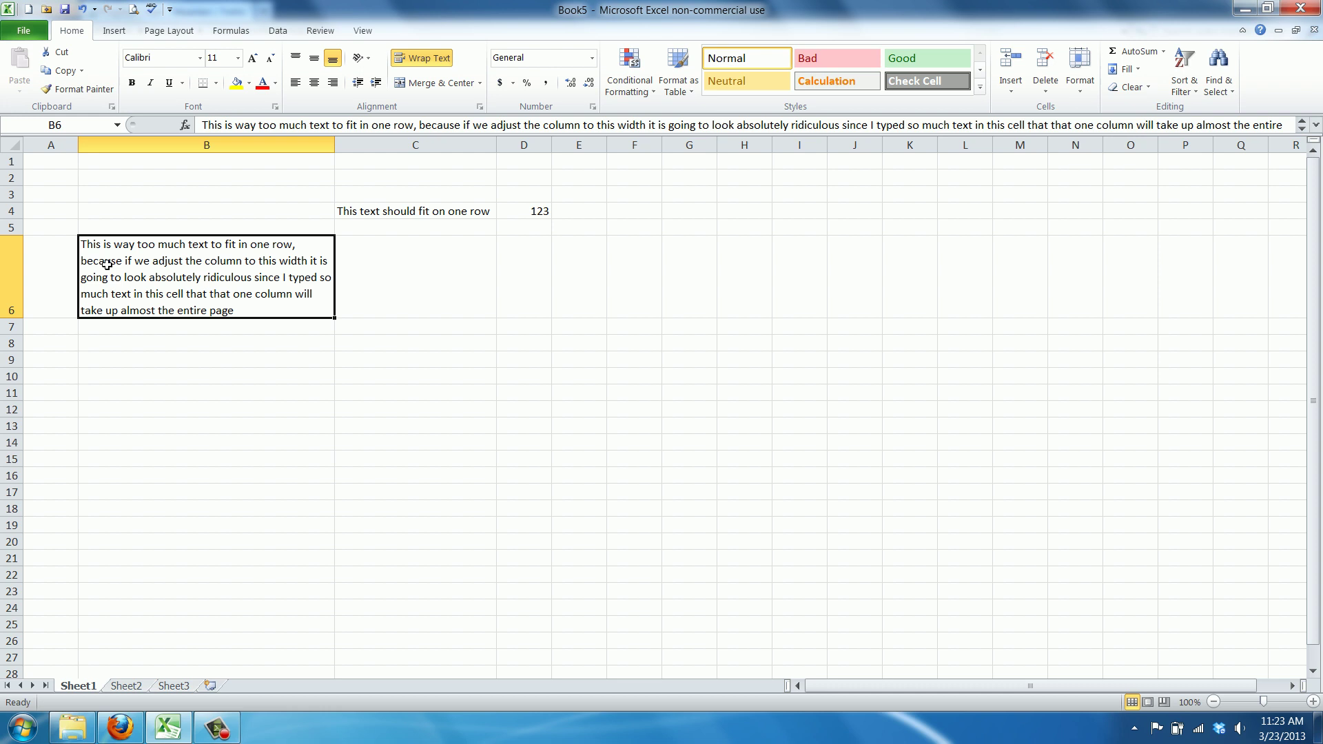
right_click(106, 264)
left_click(152, 496)
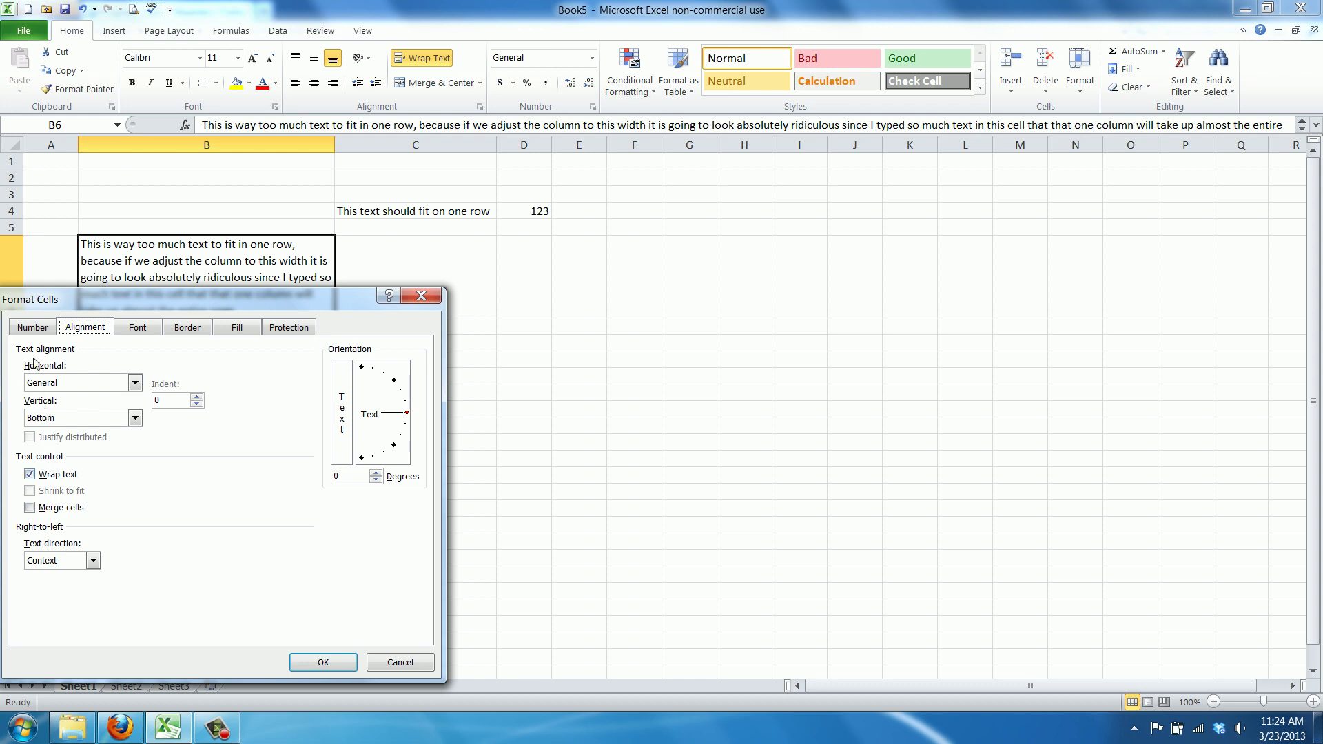
left_click(33, 328)
left_click(400, 662)
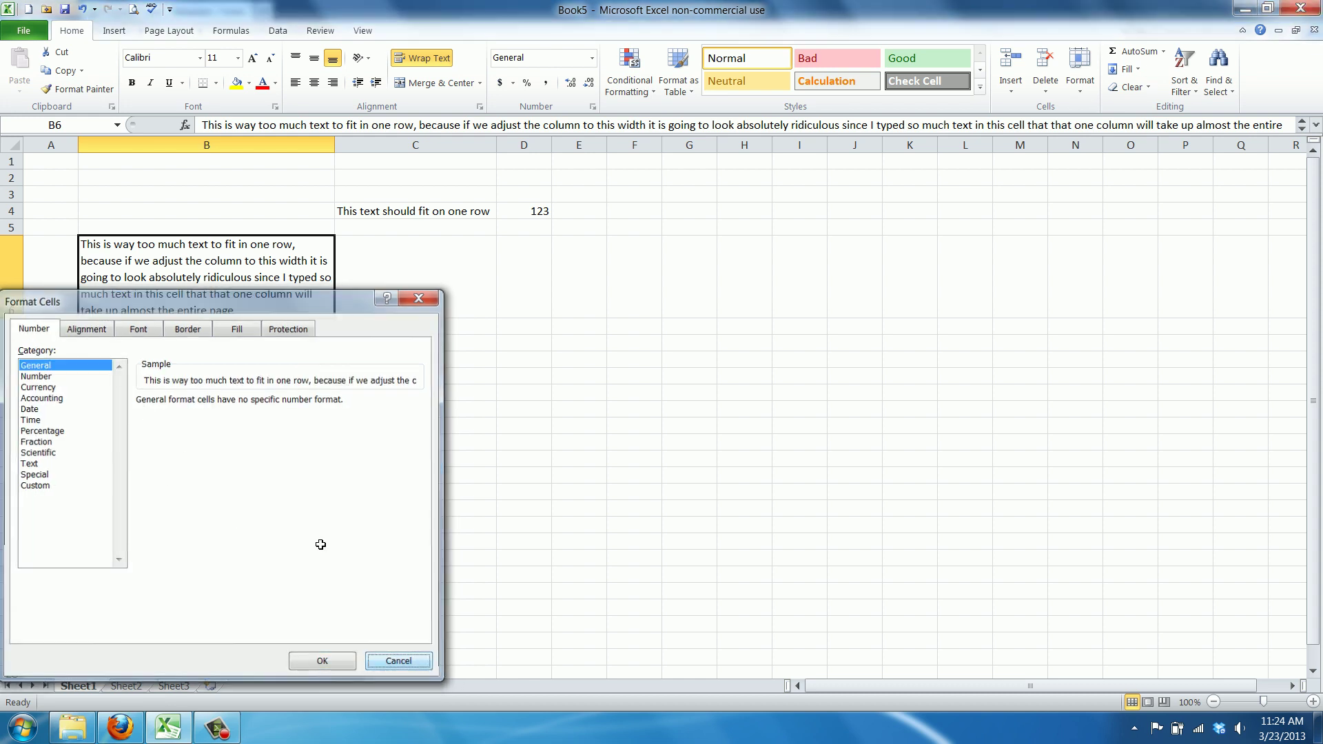
left_click_drag(310, 409, 310, 420)
Fill B11 with the word 'text' pasted repeatedly into one long string.
key("Up")
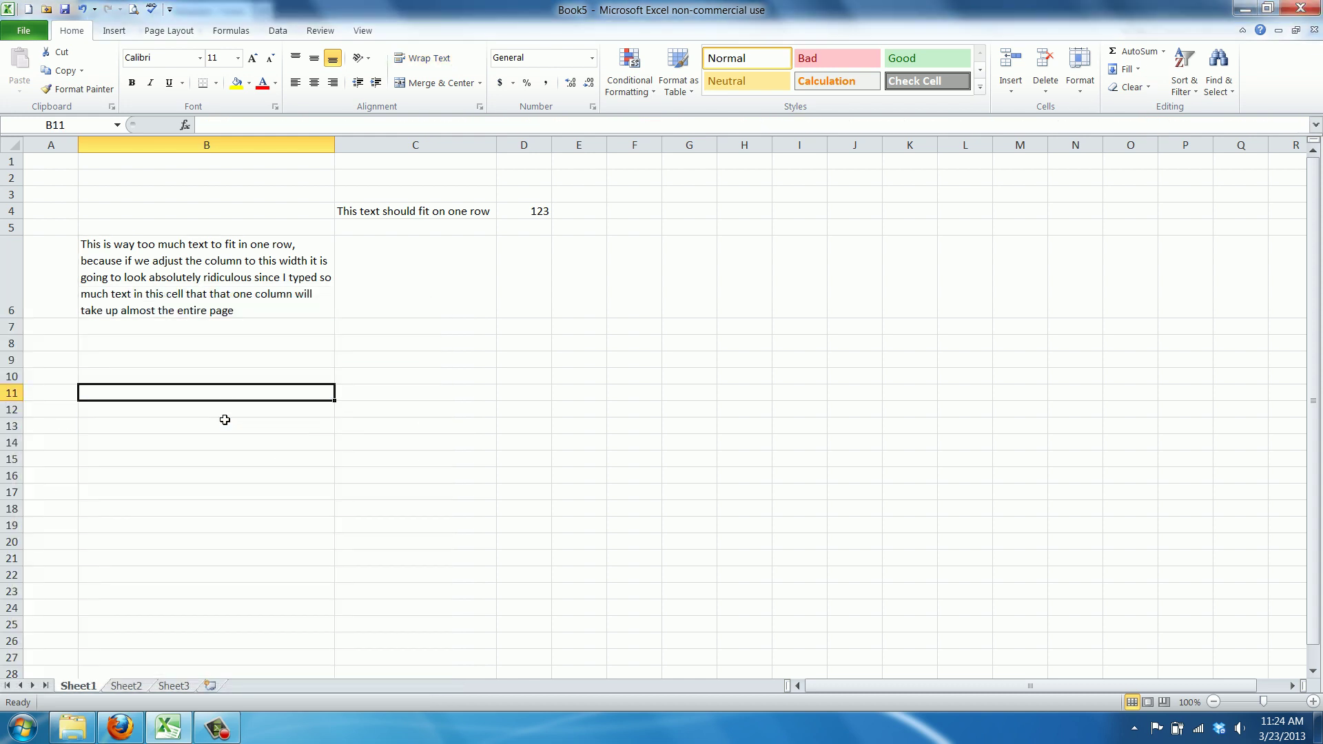
type("text")
key("ctrl+Return")
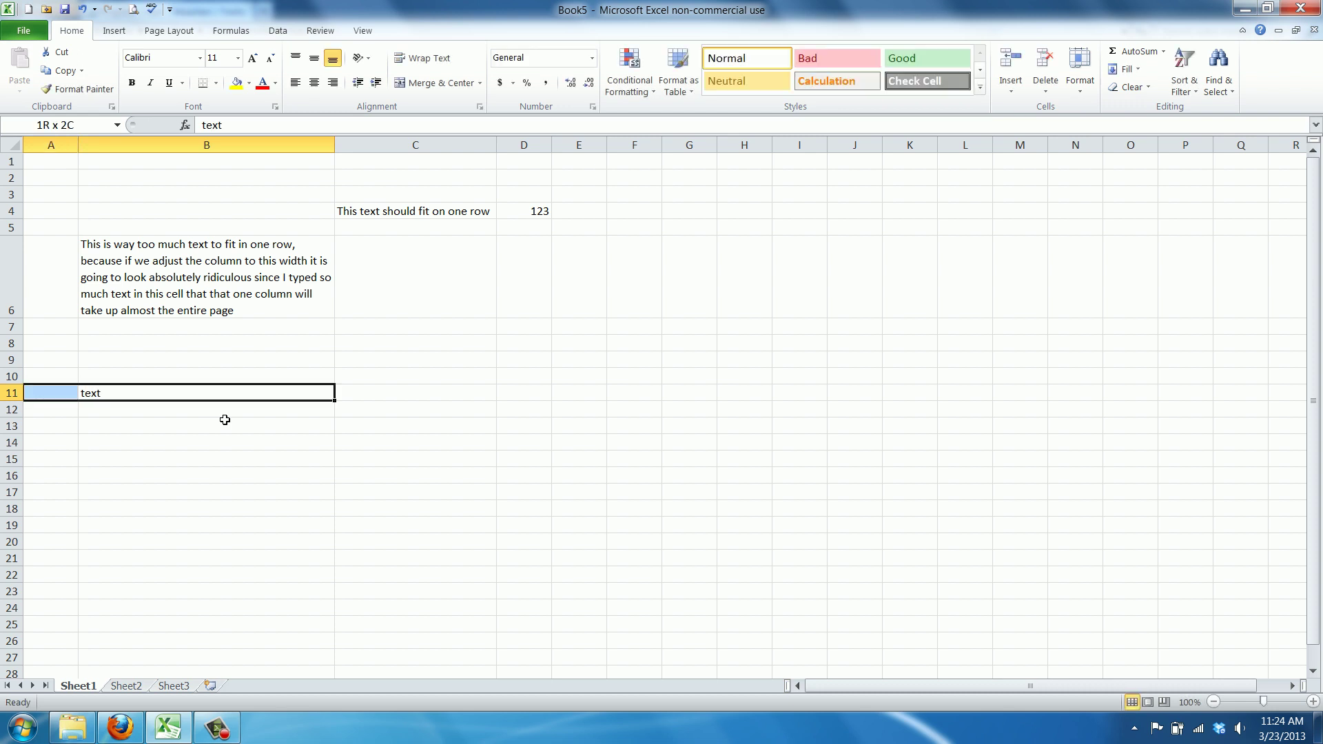
key("Right")
key("Left")
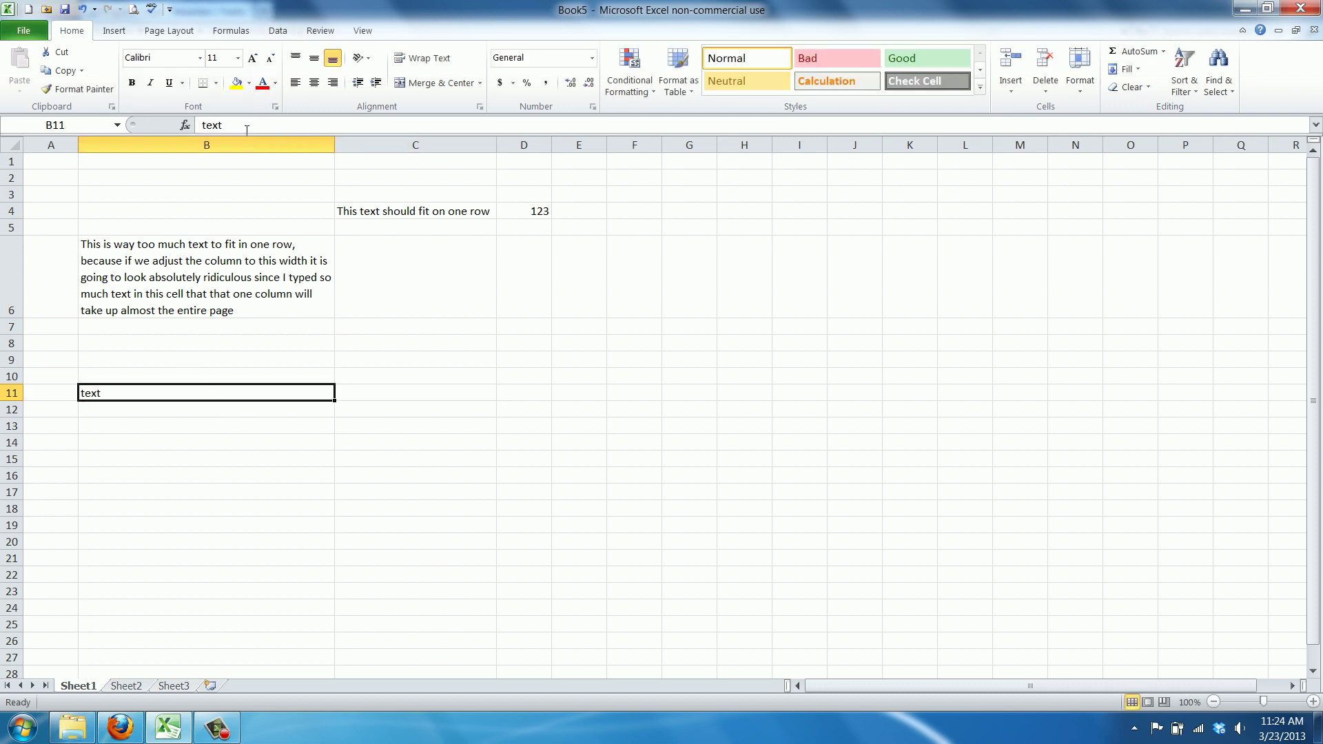
double_click(217, 125)
key("ctrl+c")
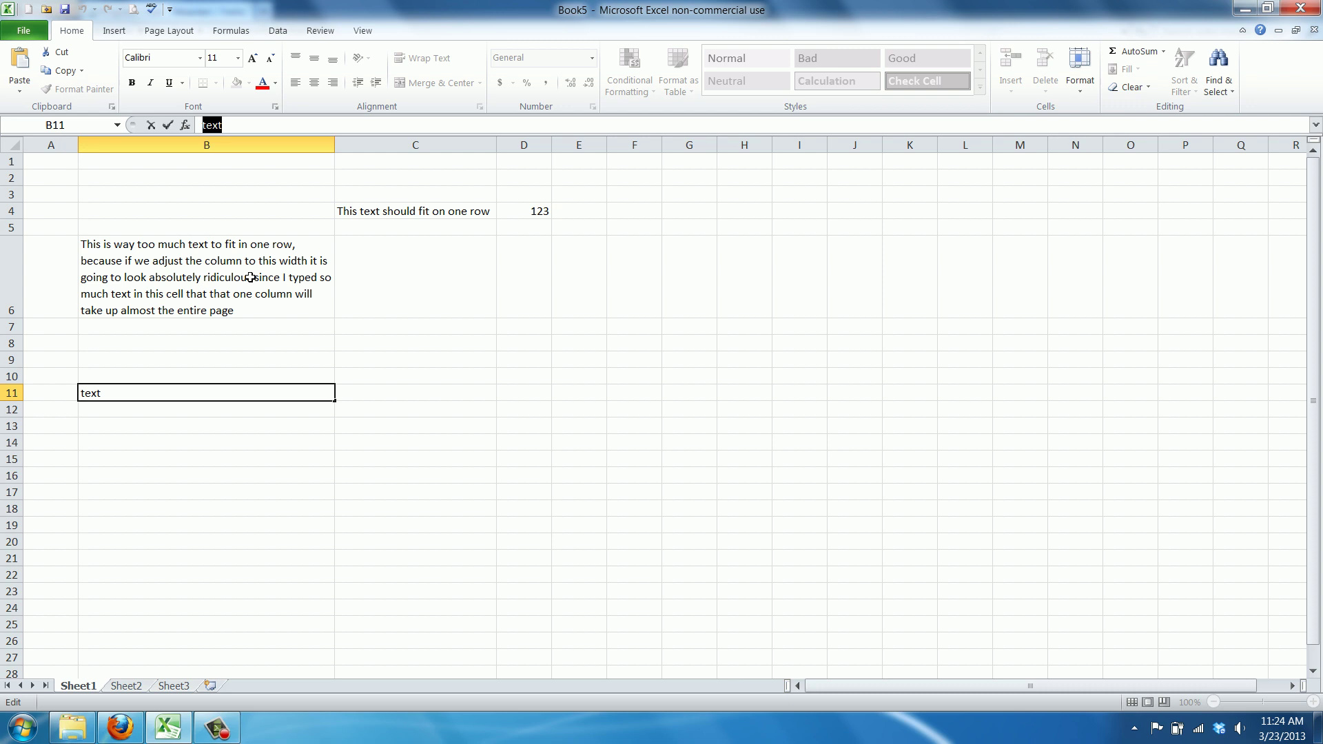
key("Left")
key("ctrl+v")
key("ctrl+v")
key("ctrl+v")
key("ctrl+v")
key("ctrl+v")
key("ctrl+v")
key("ctrl+v")
key("ctrl+v")
key("ctrl+v")
key("ctrl+v")
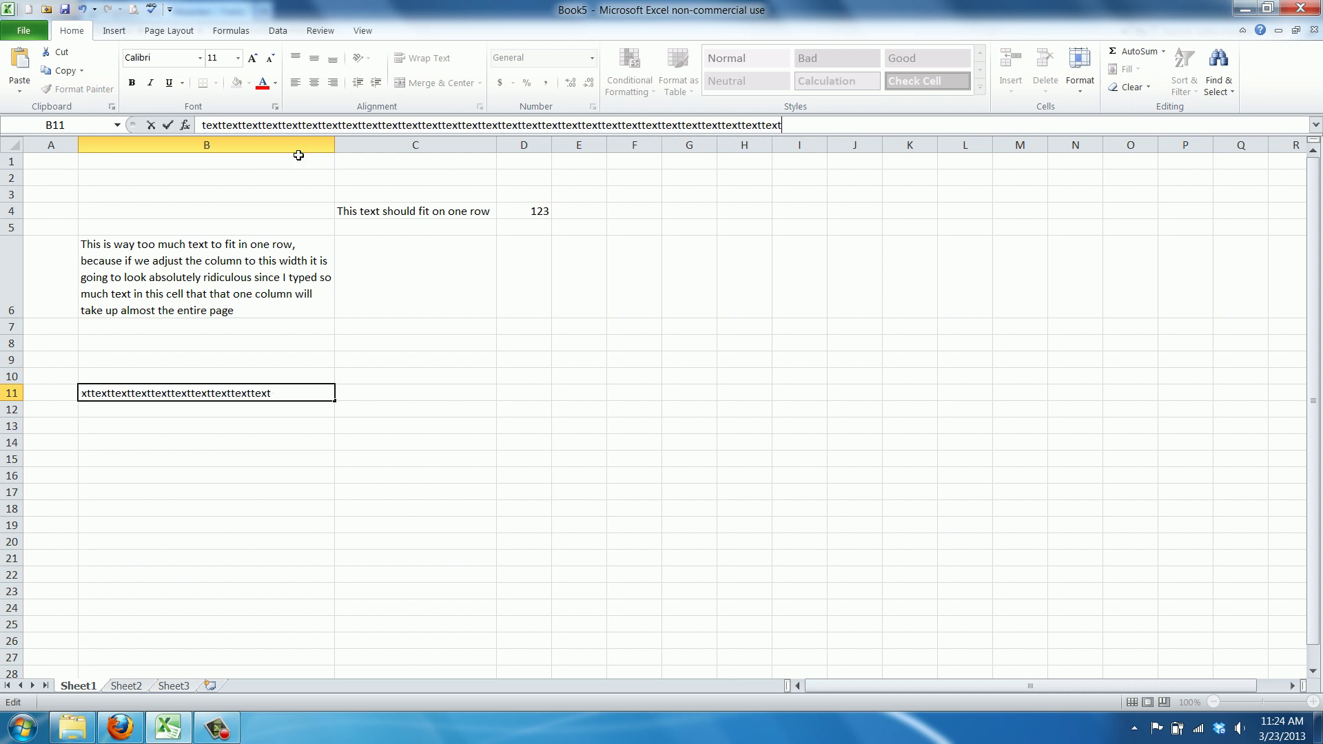
key("ctrl+v")
key("ctrl+v")
key("ctrl+v")
key("Return")
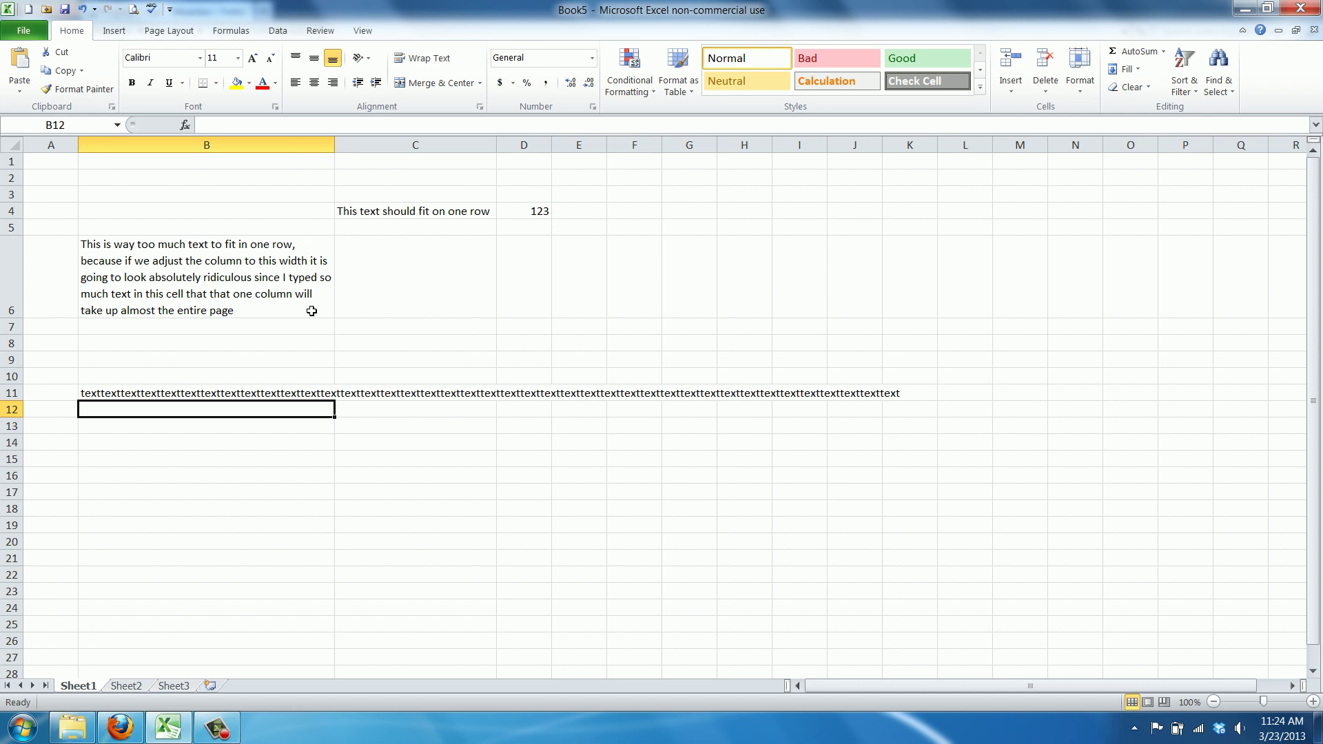
Turn on Wrap text for B11 through Format Cells' Alignment settings.
left_click(288, 396)
right_click(288, 400)
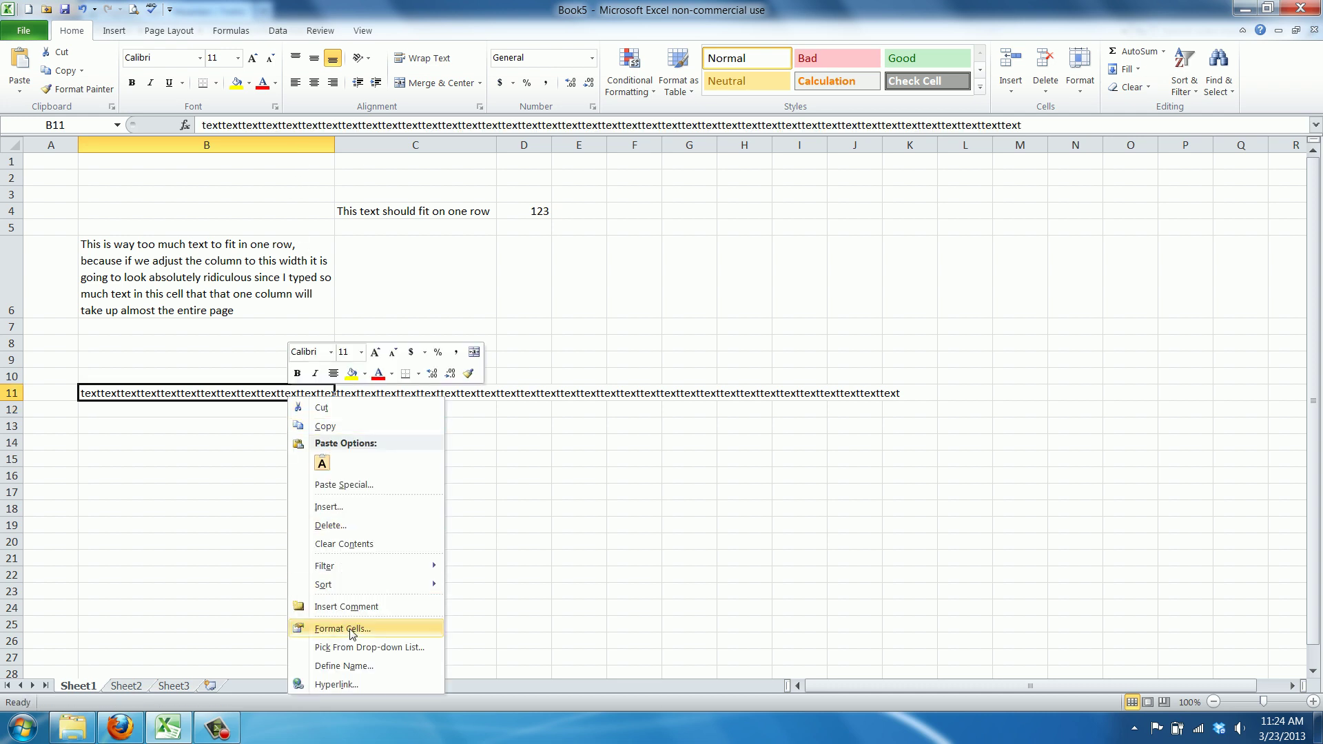
left_click(353, 631)
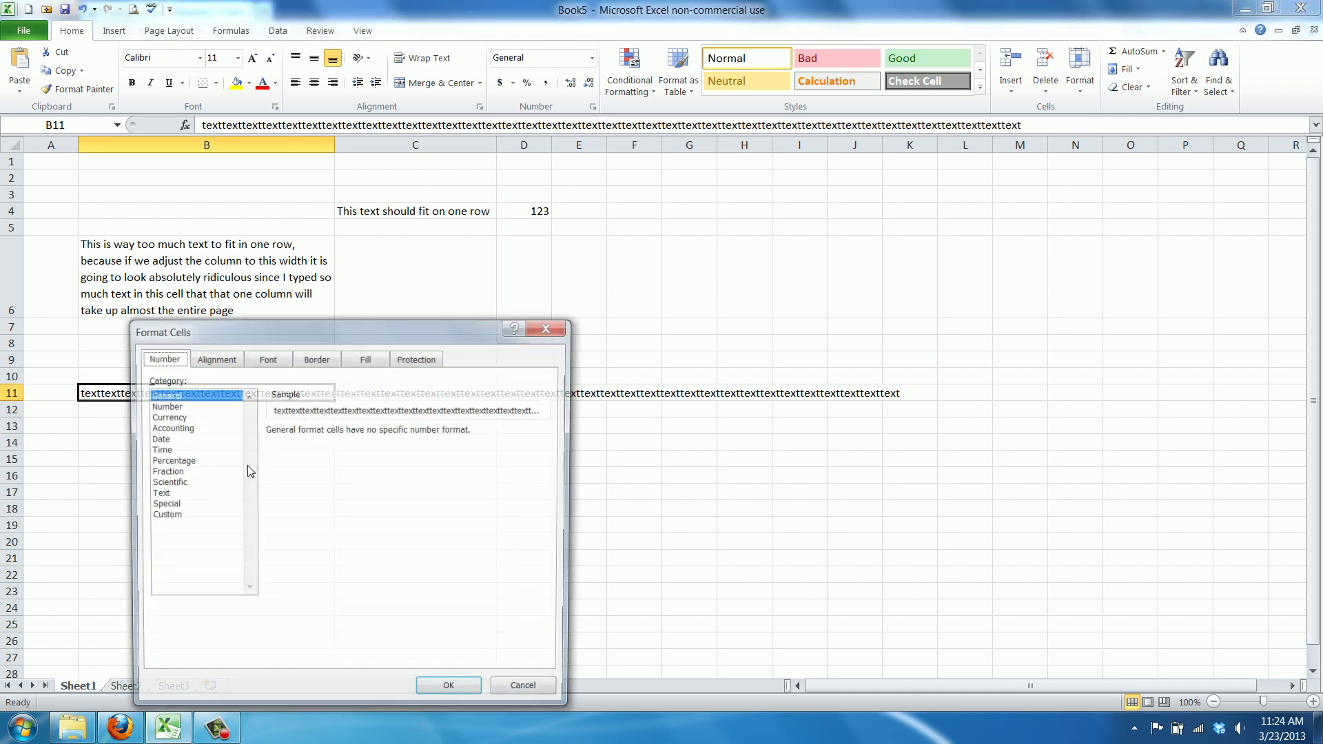
left_click(215, 365)
left_click(183, 507)
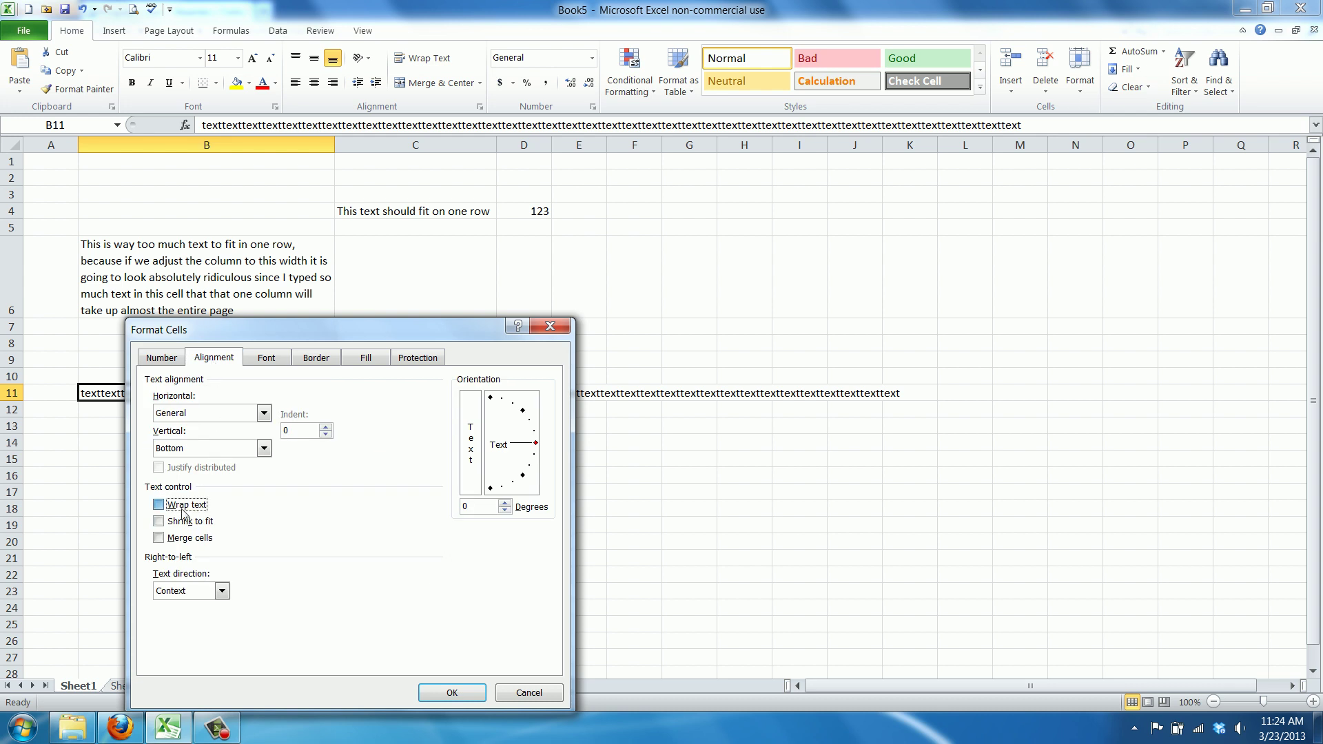
left_click(456, 693)
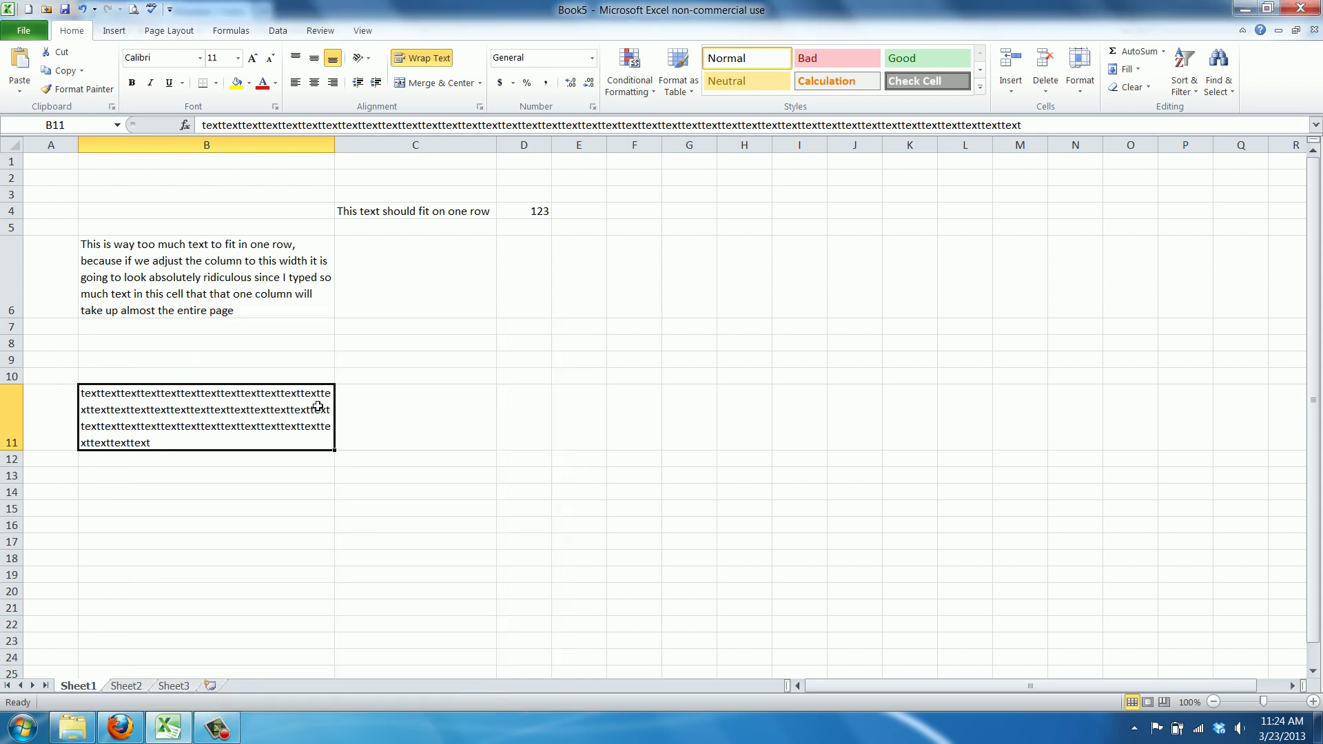